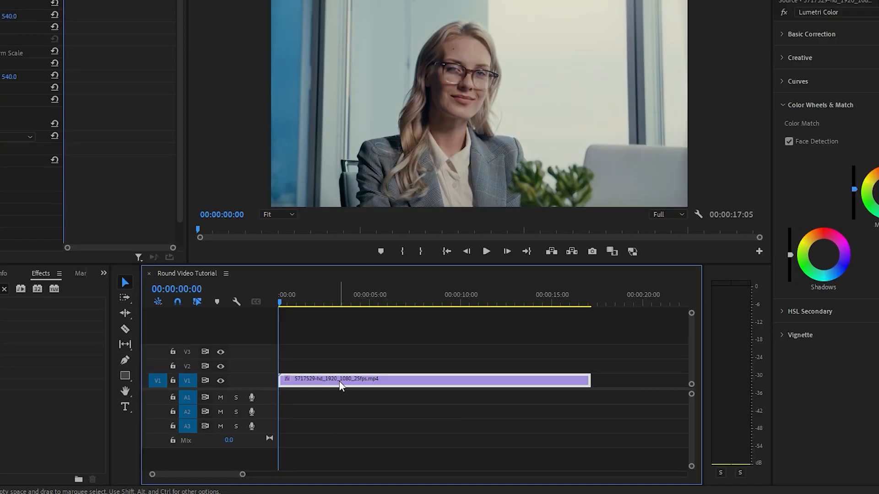
Move the video clip up to track V2 and create a new color matte with the 1920 × 1080, 25 fps, square-pixel settings
drag(339, 380, 337, 371)
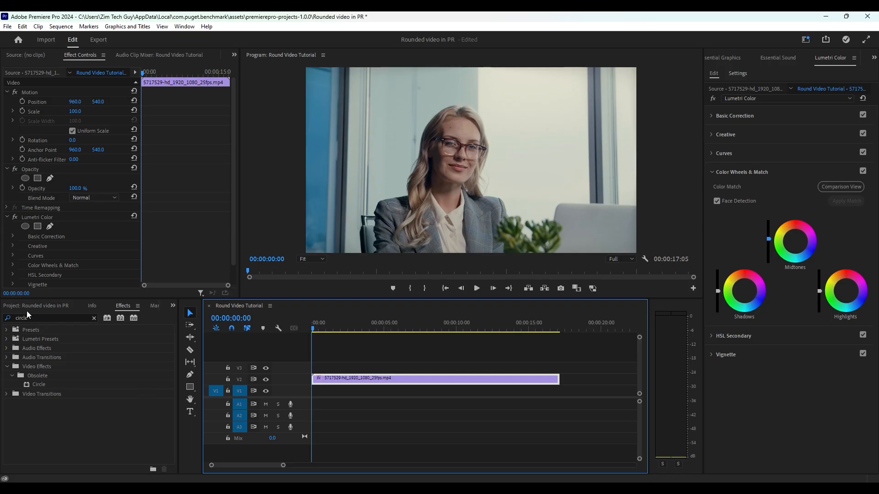
click(25, 307)
click(173, 466)
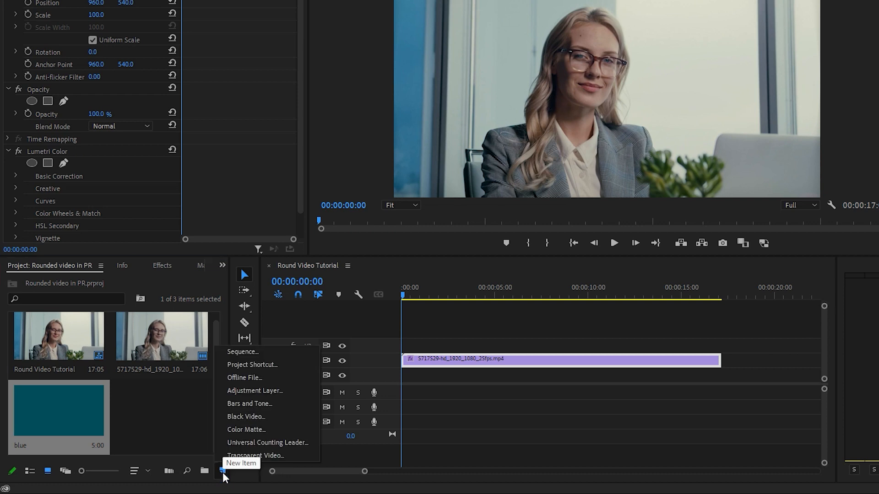
click(152, 422)
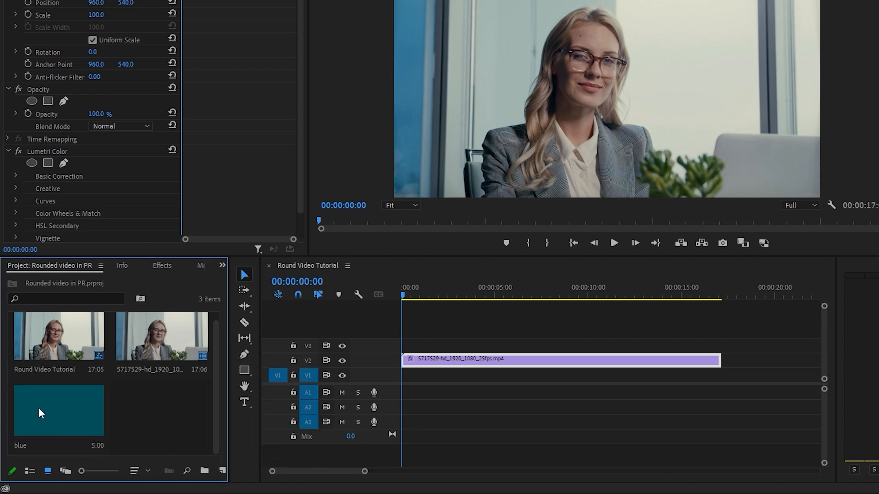
click(222, 471)
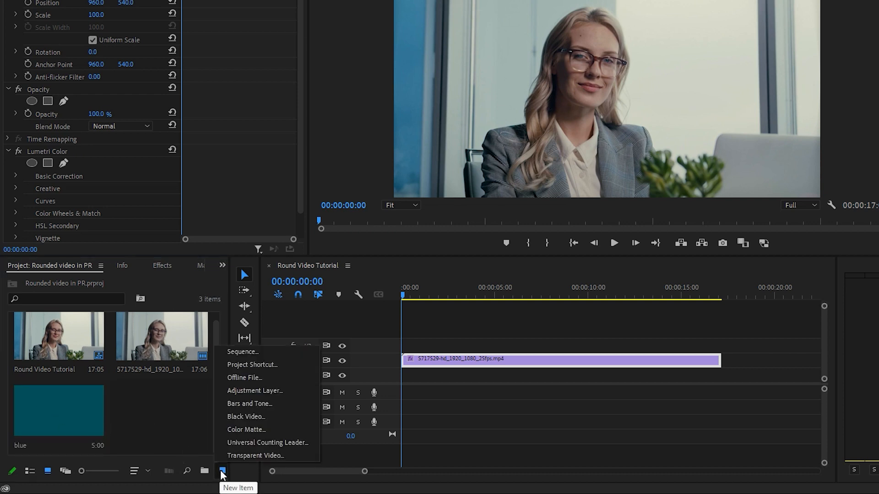
click(252, 430)
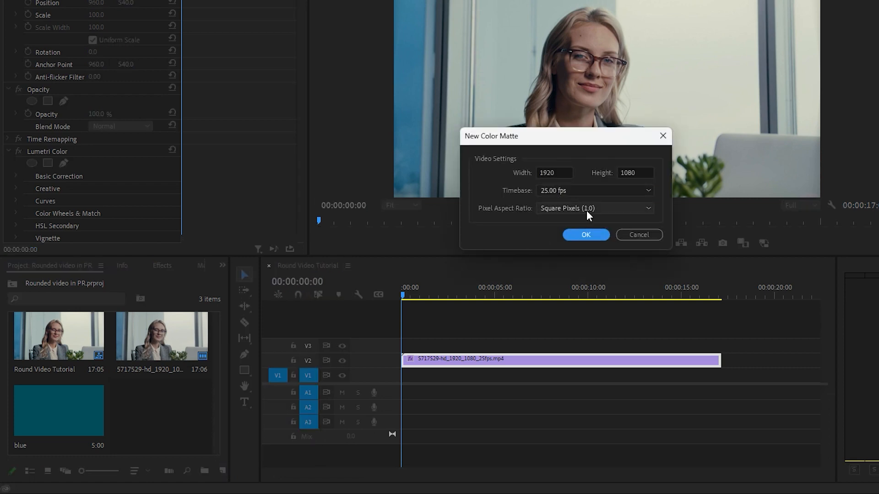
click(588, 236)
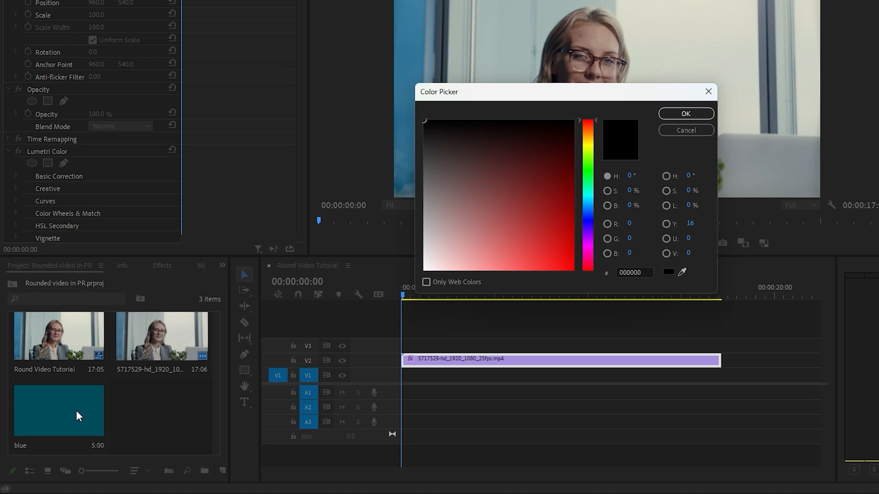
Give the new color matte the dark teal color 005D5E and name it Bluish
mouse_move(588, 147)
mouse_down()
mouse_move(585, 202)
mouse_move(554, 195)
mouse_move(578, 176)
mouse_up()
click(568, 176)
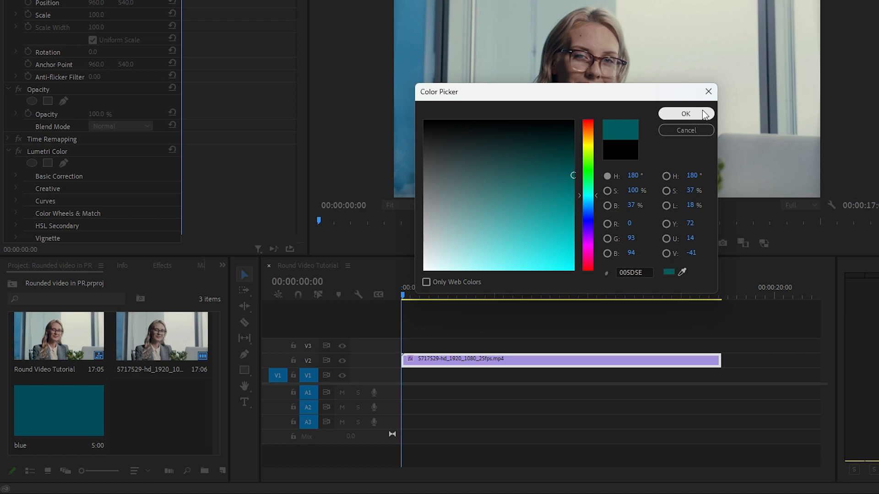
click(688, 114)
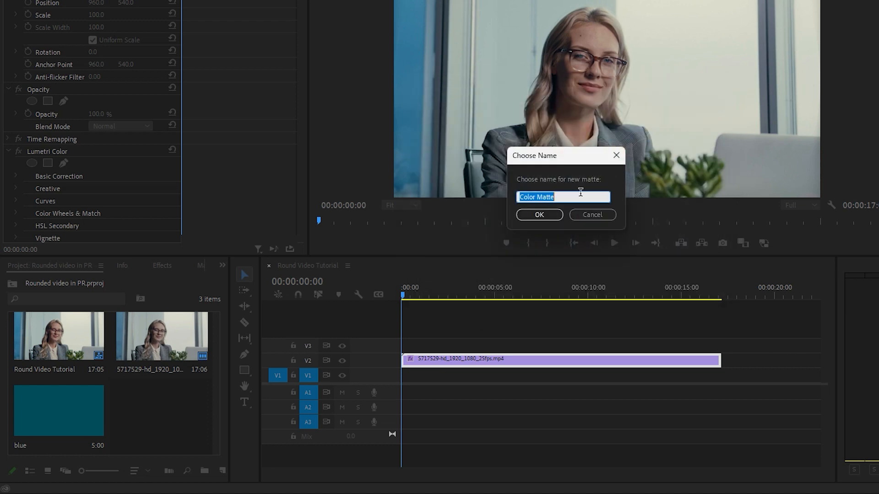
text(Bluish)
click(538, 215)
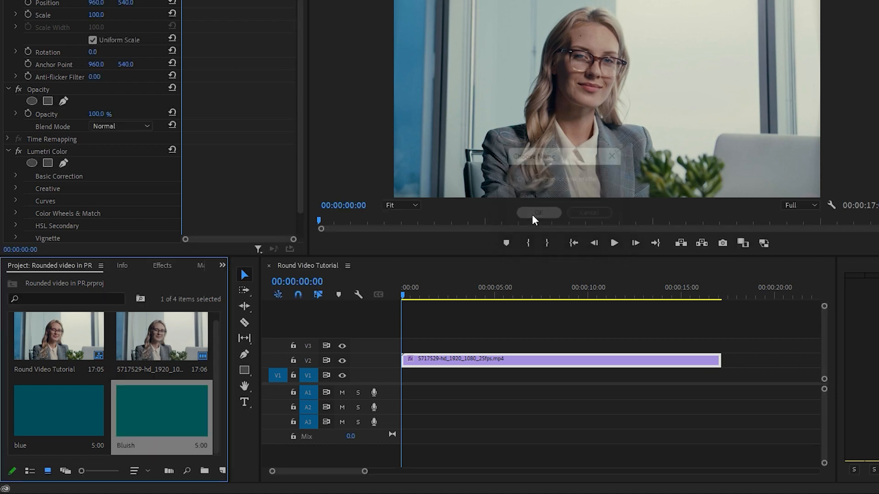
Place the Bluish matte on track V1 beneath the video clip and extend it to the clip's end
drag(230, 384, 402, 390)
drag(492, 375, 721, 378)
click(484, 294)
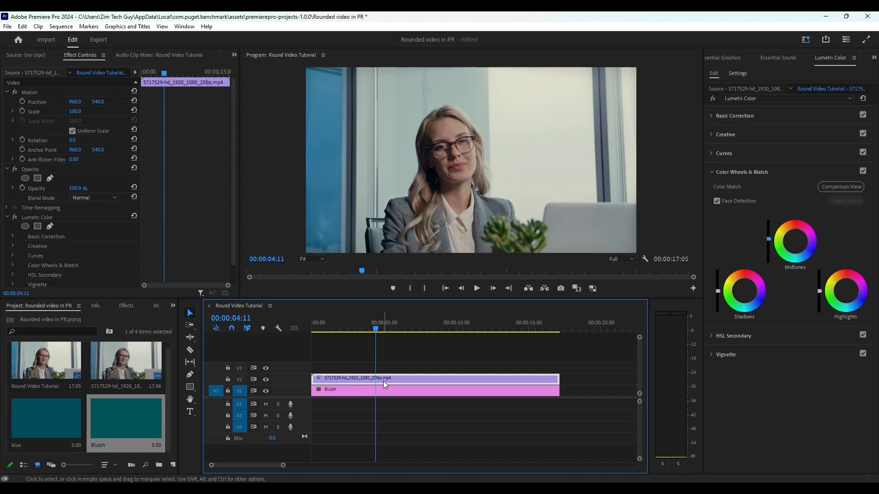
Apply the Circle effect to the video clip on V2 and set its blending mode to Stencil Alpha
click(128, 305)
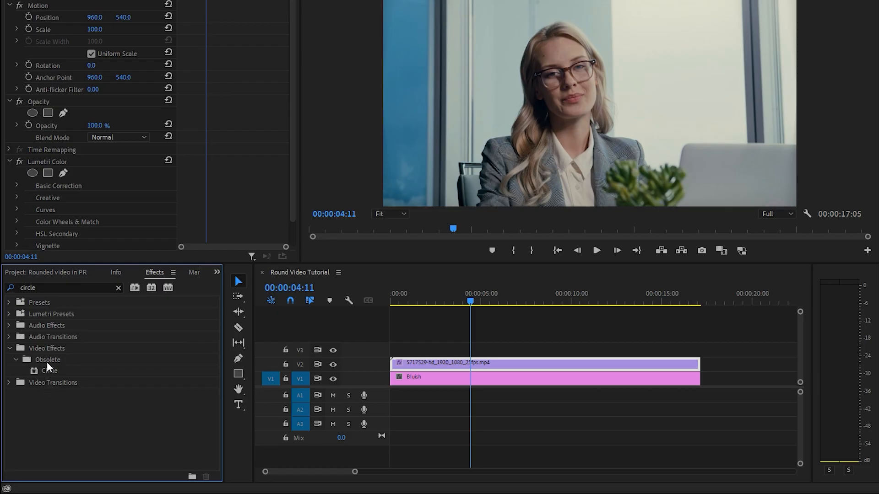
drag(31, 369, 523, 365)
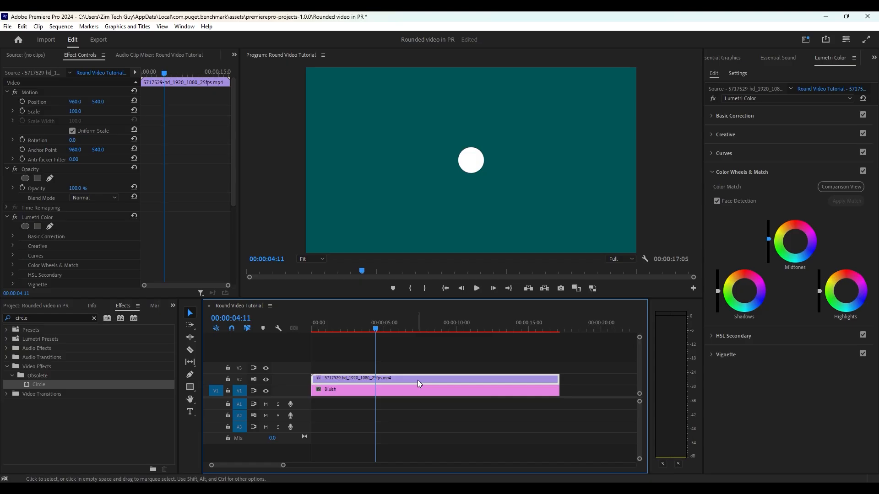
scroll(128, 252, down, 5)
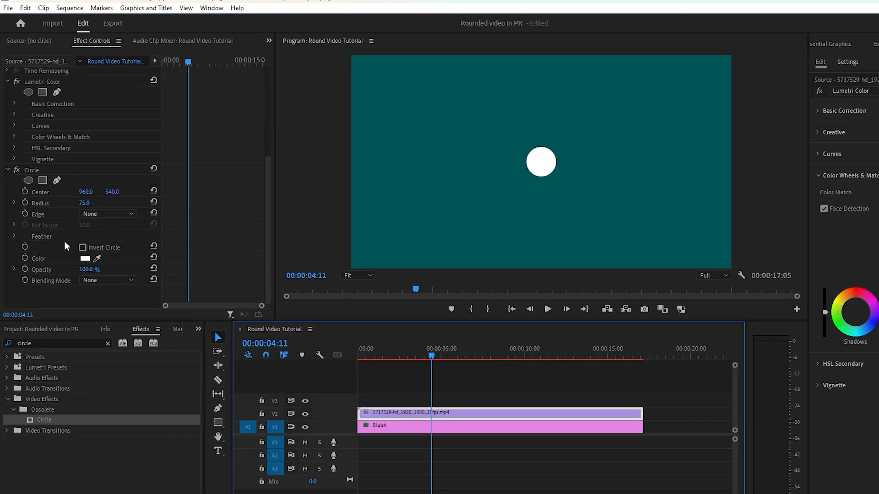
click(123, 281)
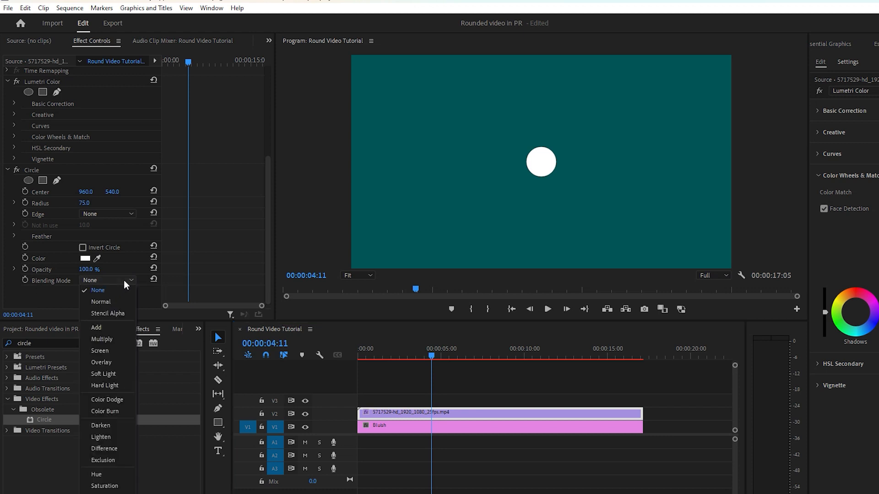
click(117, 314)
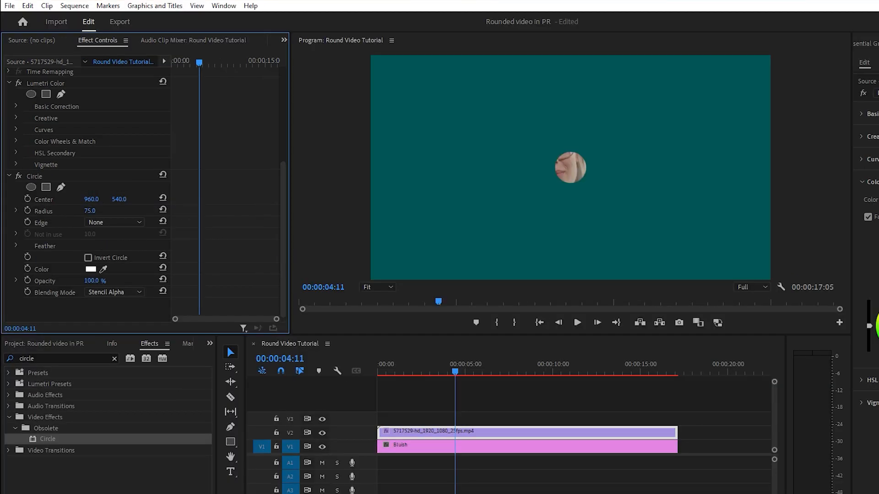
Set the Circle effect's radius to 290 and its center to 861, 481 to frame the woman's face
drag(76, 201, 176, 210)
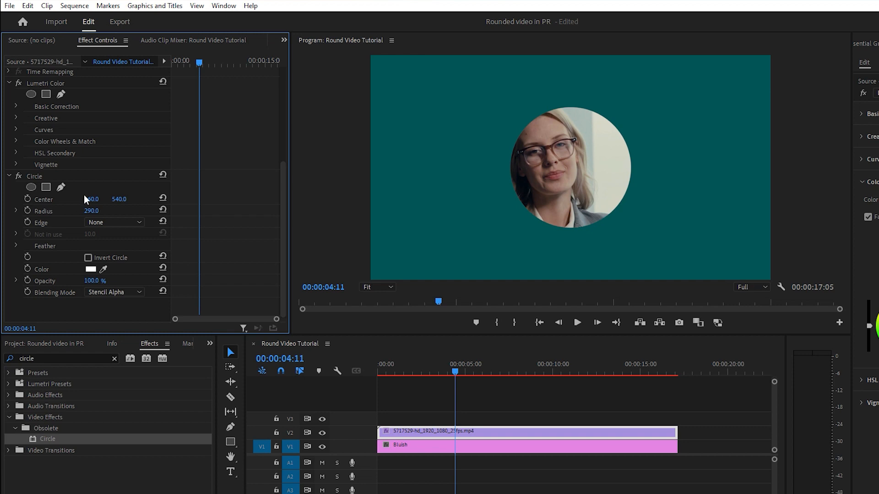
drag(92, 200, 46, 200)
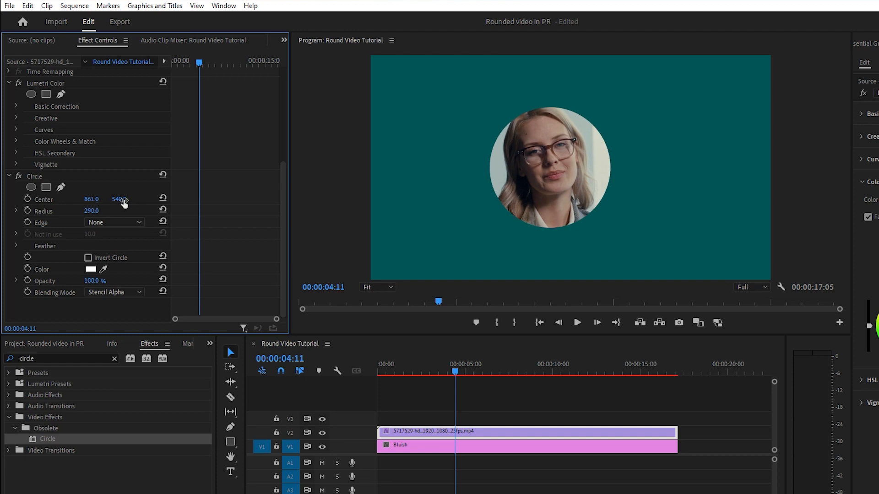
drag(119, 199, 92, 200)
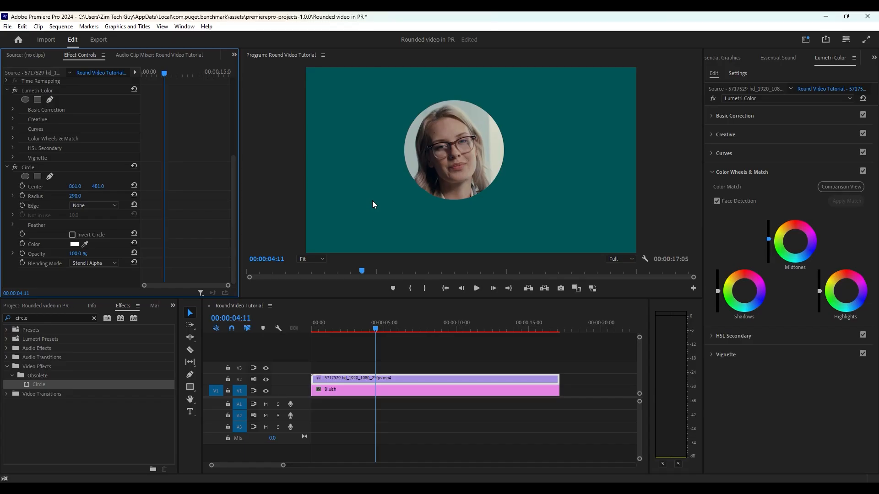
Play the sequence from near its beginning to preview the circular crop, stopping at 00:00:07:18
drag(380, 331, 319, 329)
key(space)
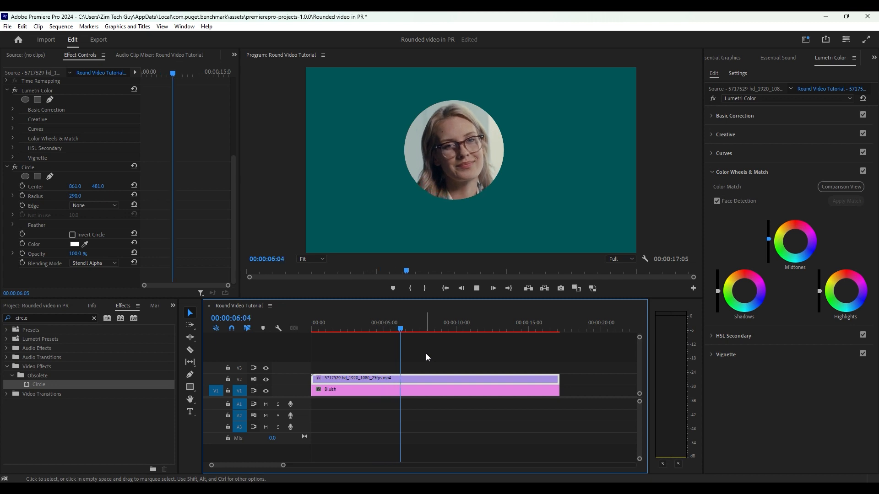
click(423, 330)
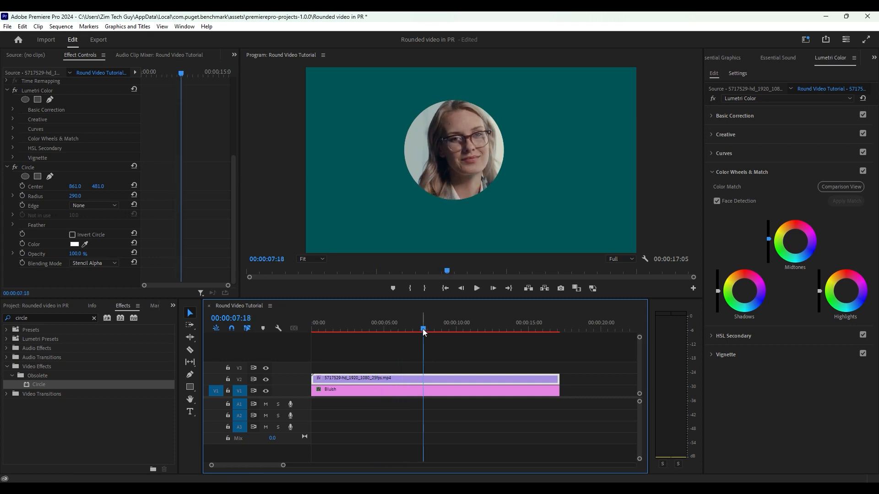
Find the Radial Shadow effect by searching for "radial" and apply it to the video clip on V2
double_click(43, 320)
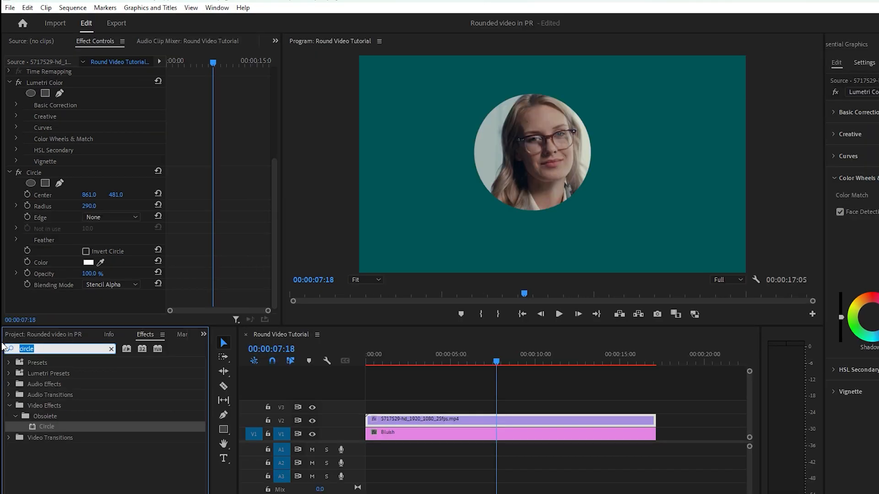
text(radial)
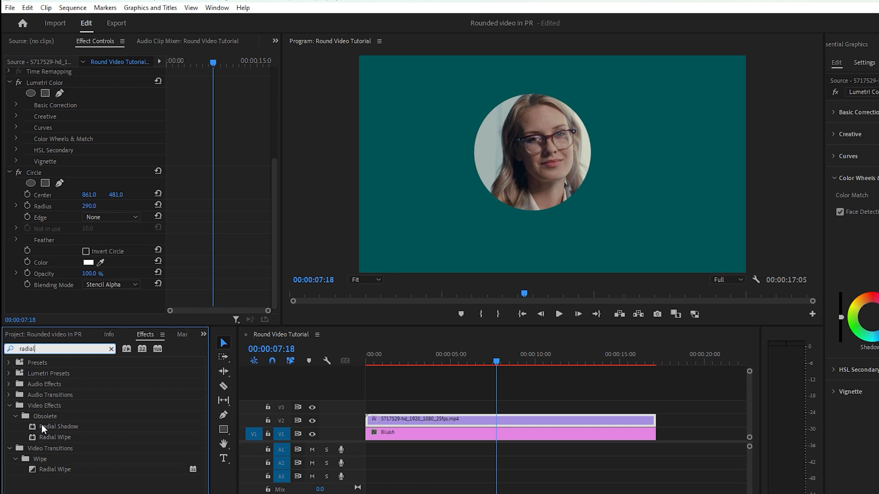
drag(42, 426, 474, 419)
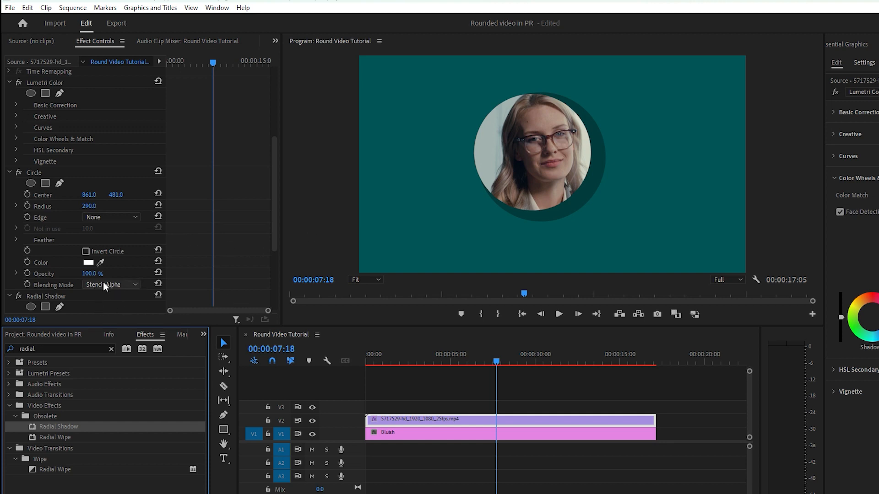
Set the Radial Shadow's light source to 842, 480 so the shadow forms an even ring around the circle
scroll(137, 272, down, 5)
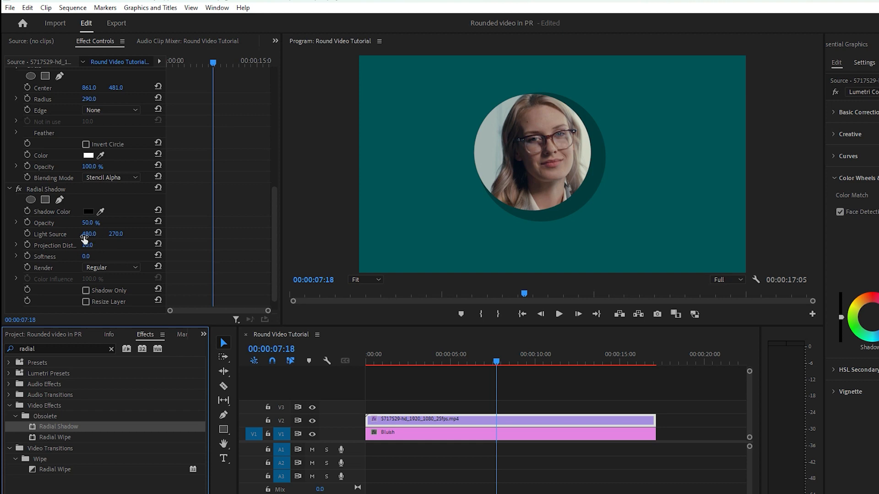
drag(90, 236, 210, 237)
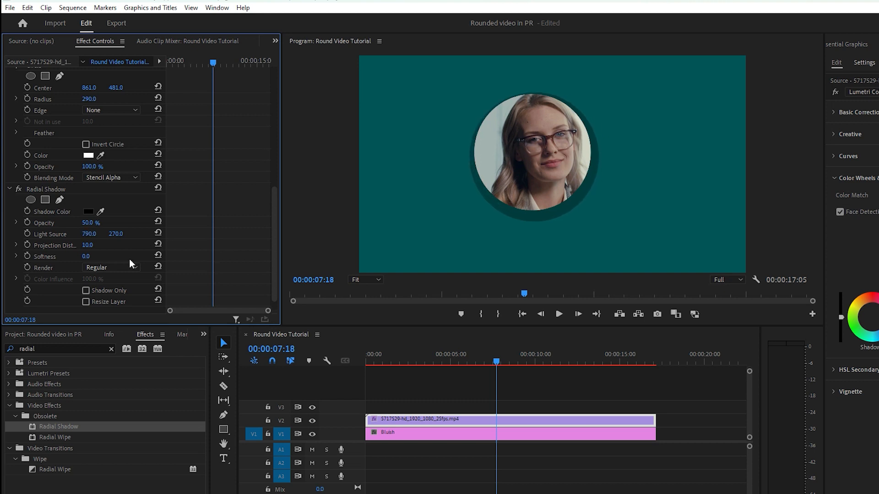
drag(114, 233, 194, 233)
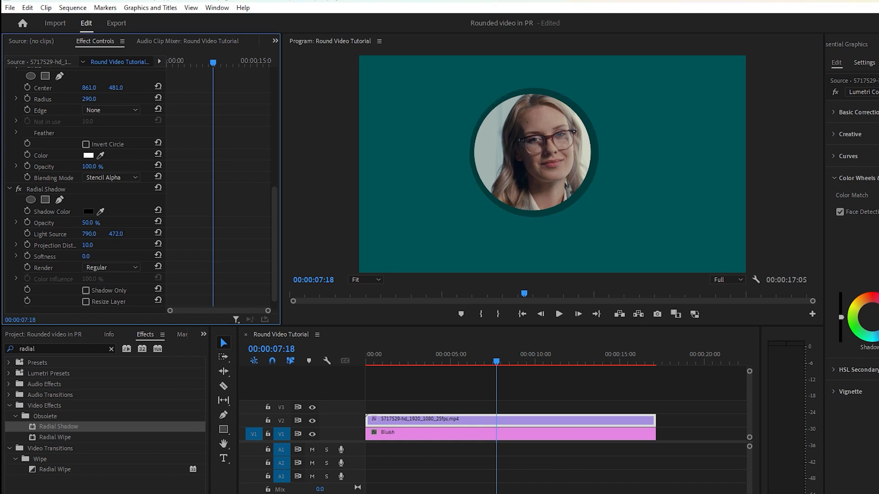
drag(89, 234, 112, 233)
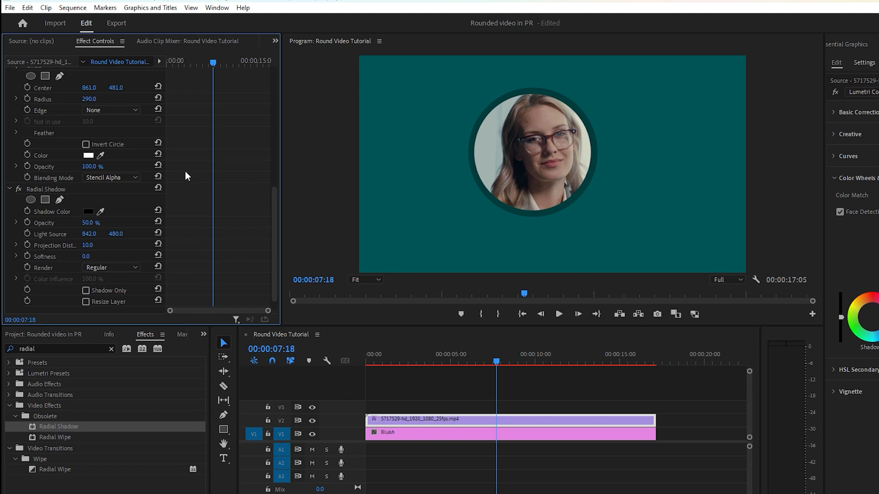
Change the Radial Shadow's color to white (FFFFFF) and its opacity to 100%
click(89, 211)
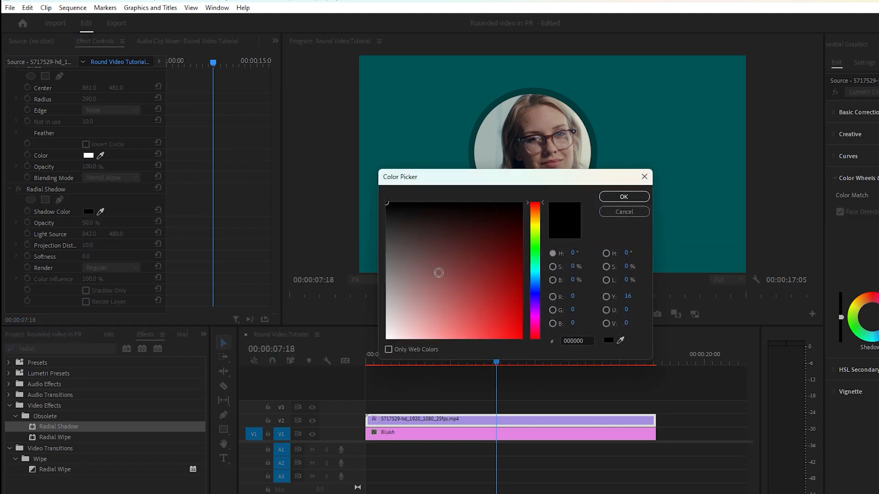
drag(439, 273, 370, 349)
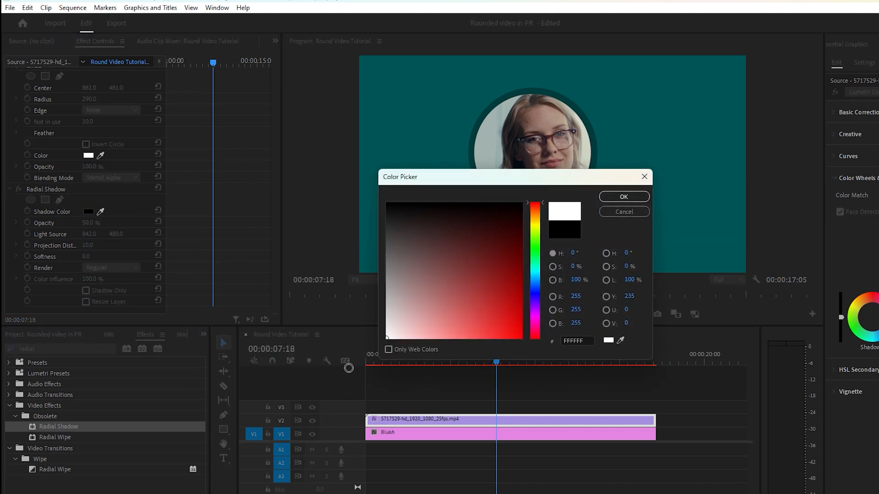
click(630, 198)
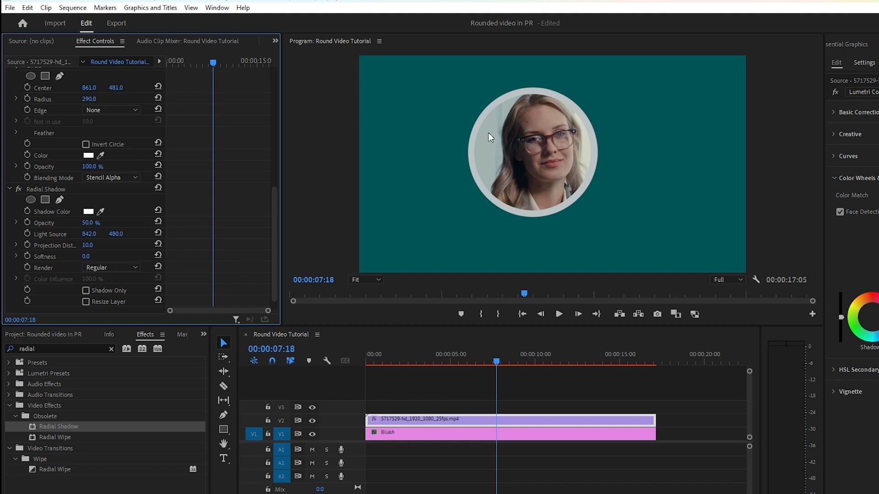
click(87, 222)
click(134, 227)
drag(80, 222, 545, 216)
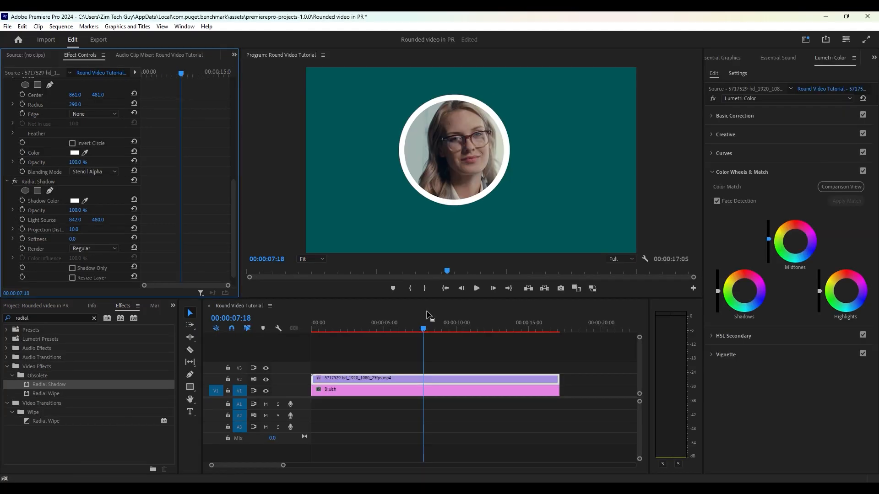
Set the video clip's Motion position to 638, 574 and play the sequence from the start
scroll(124, 191, up, 2)
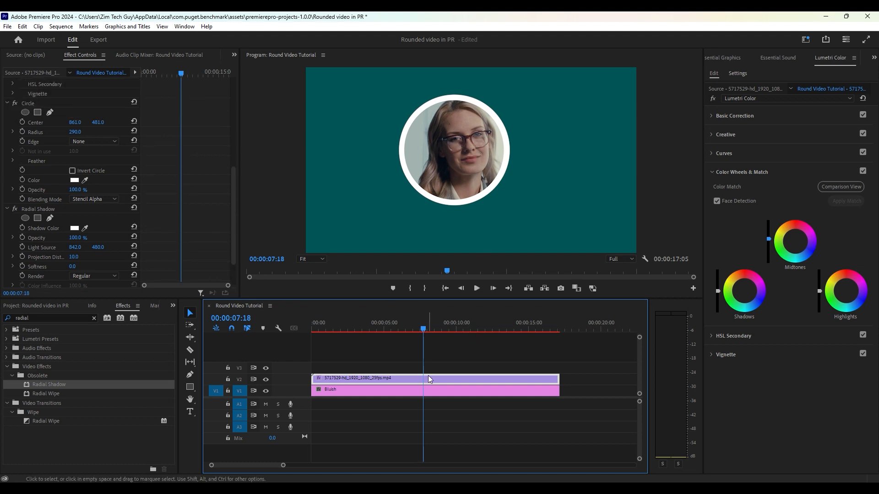
scroll(125, 217, down, 3)
scroll(125, 216, up, 3)
scroll(126, 220, up, 1)
scroll(127, 219, up, 9)
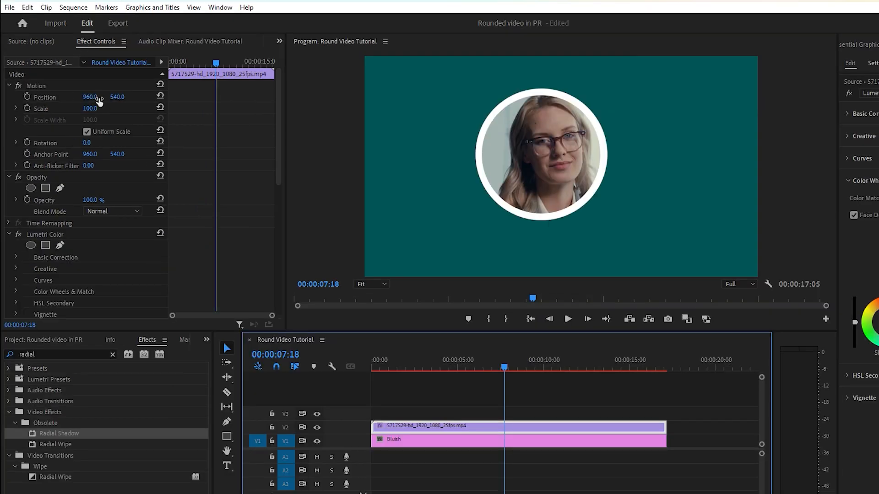
drag(90, 97, 0, 97)
drag(87, 98, 44, 99)
drag(117, 97, 127, 97)
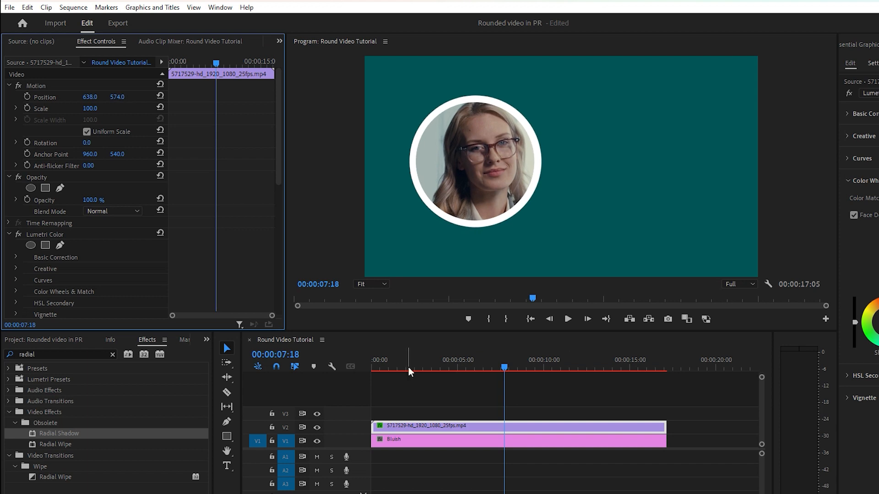
key(space)
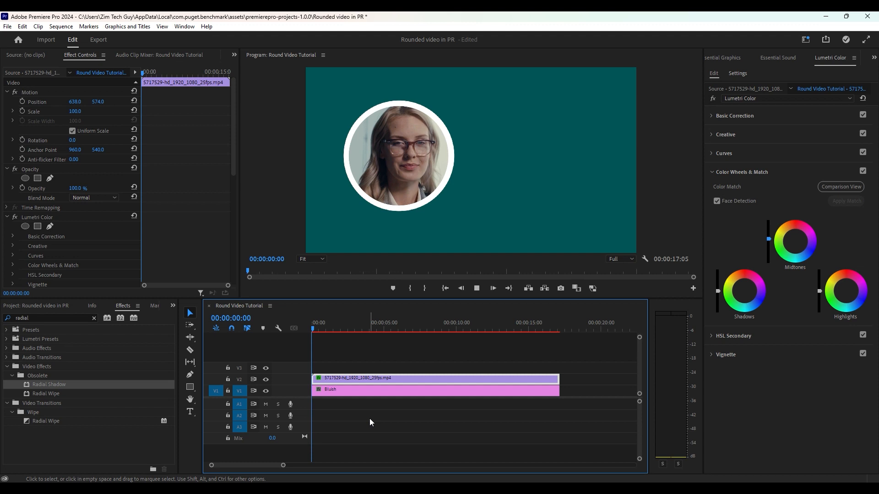